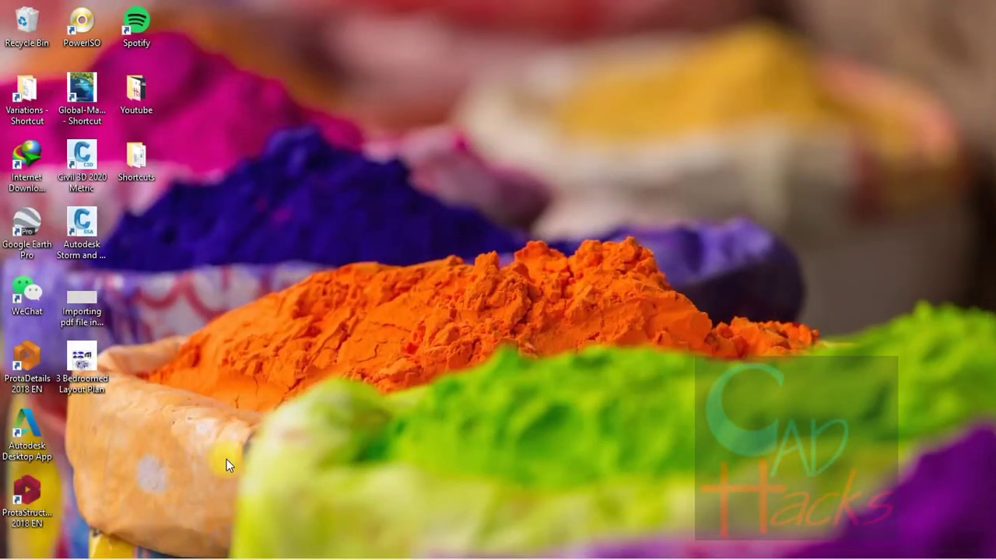
- Open the '3 Bedroomed Layout Plan' PDF from the Windows desktop in Foxit PhantomPDF
{"action": "left_click", "coordinate": [85, 362]}
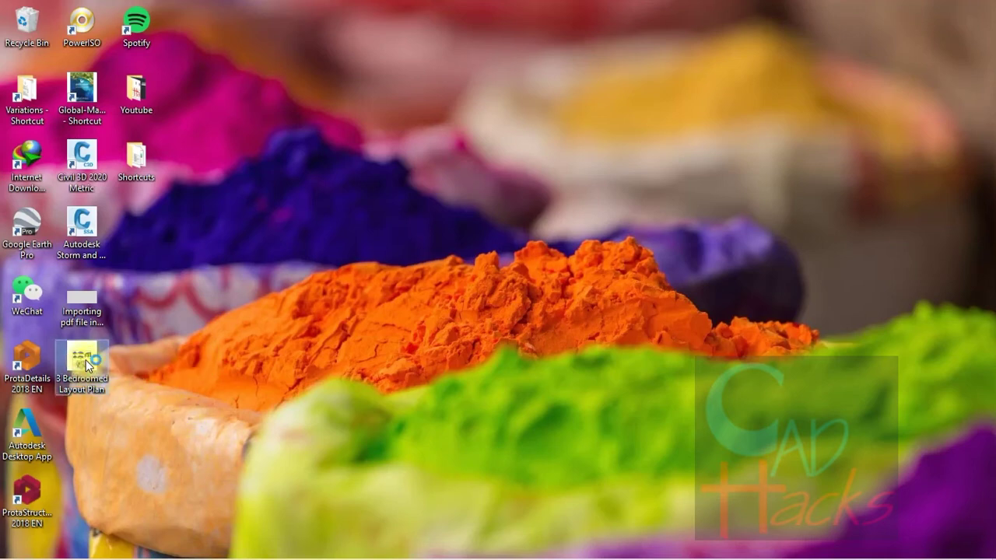
{"action": "double_click", "coordinate": [85, 359]}
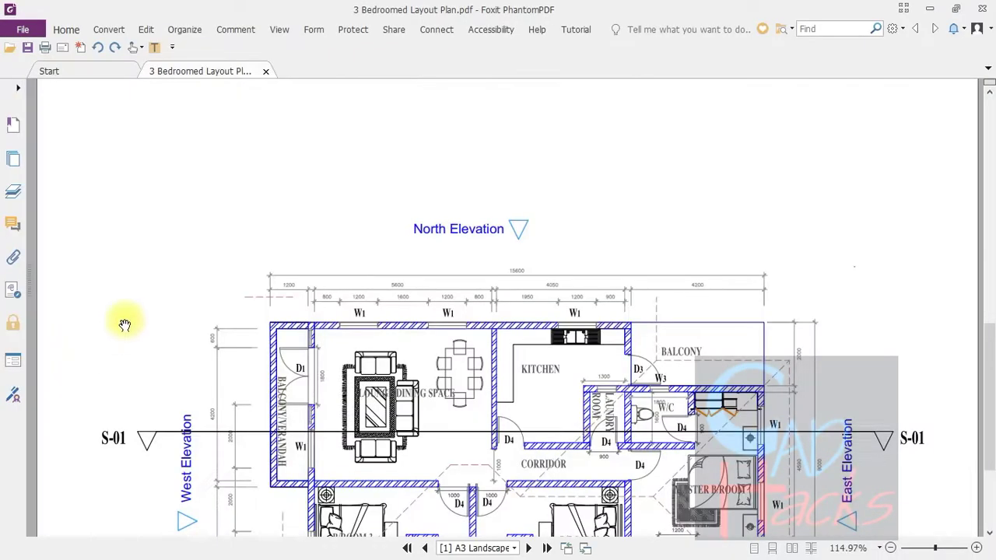
- Scroll through the PDF's floor plan, elevations and section, then close Foxit PhantomPDF
{"action": "scroll", "coordinate": [646, 346], "scroll_direction": "down", "scroll_amount": 3}
{"action": "scroll", "coordinate": [646, 350], "scroll_direction": "up", "scroll_amount": 4}
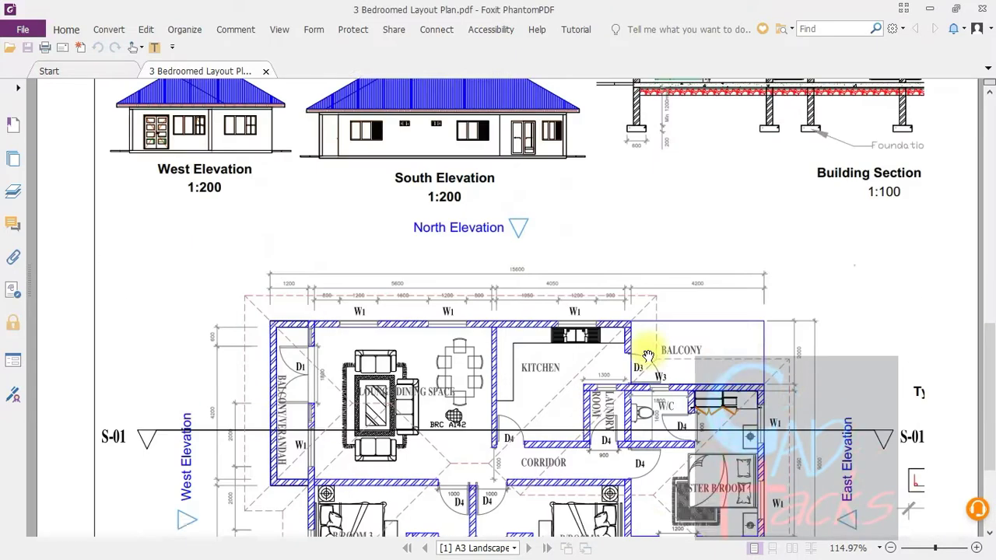
{"action": "scroll", "coordinate": [646, 350], "scroll_direction": "up", "scroll_amount": 5}
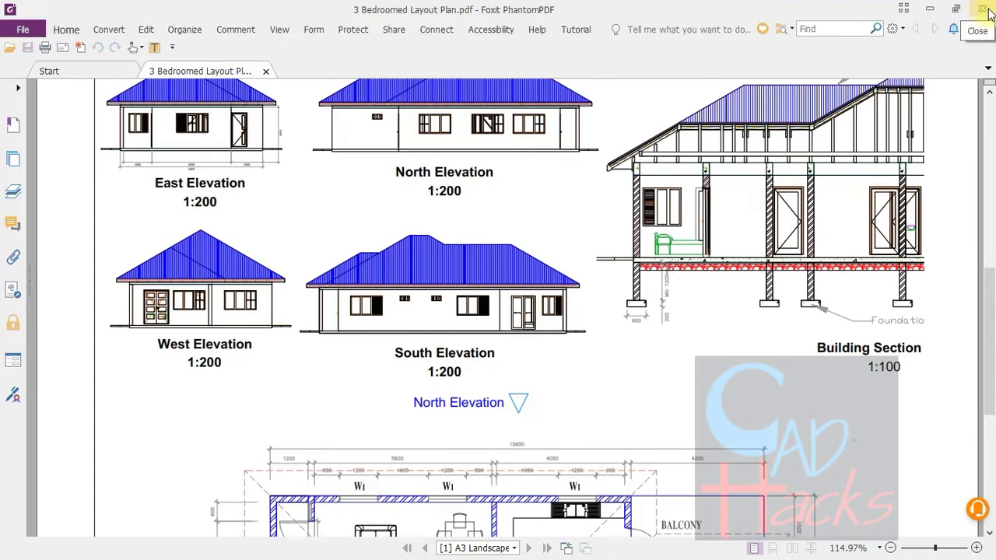
{"action": "left_click", "coordinate": [985, 10]}
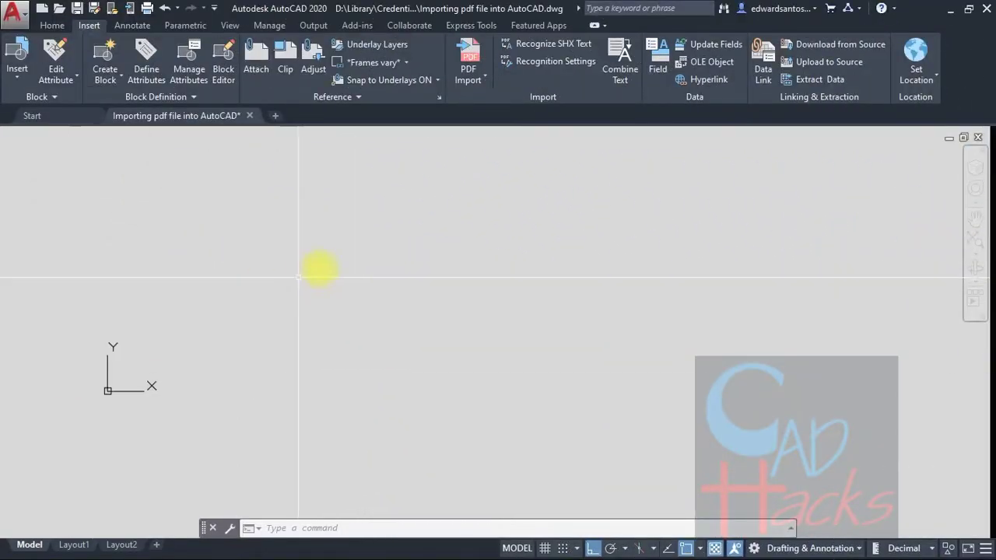
{"action": "scroll", "coordinate": [298, 277], "scroll_direction": "up", "scroll_amount": 3}
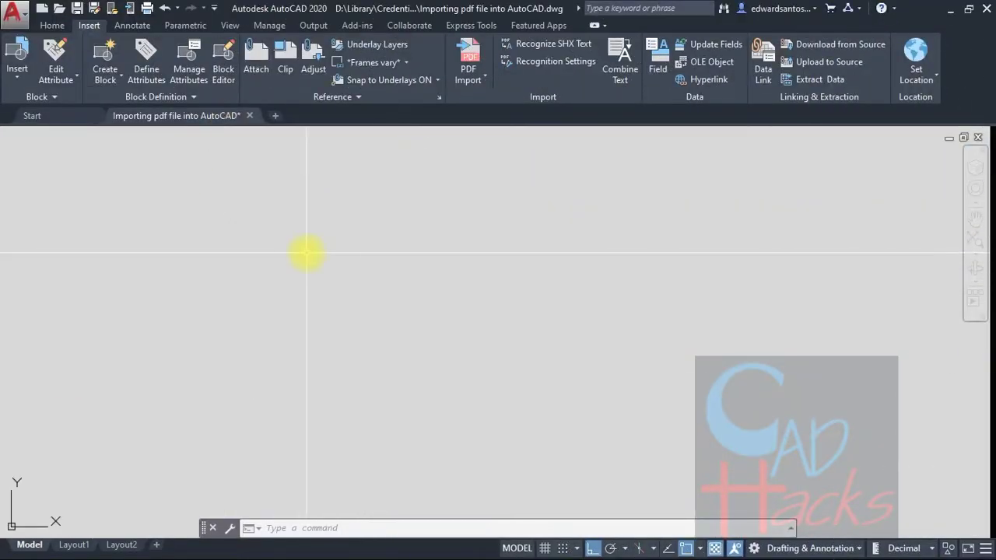
{"action": "scroll", "coordinate": [306, 252], "scroll_direction": "down", "scroll_amount": 3}
{"action": "scroll", "coordinate": [307, 252], "scroll_direction": "up", "scroll_amount": 3}
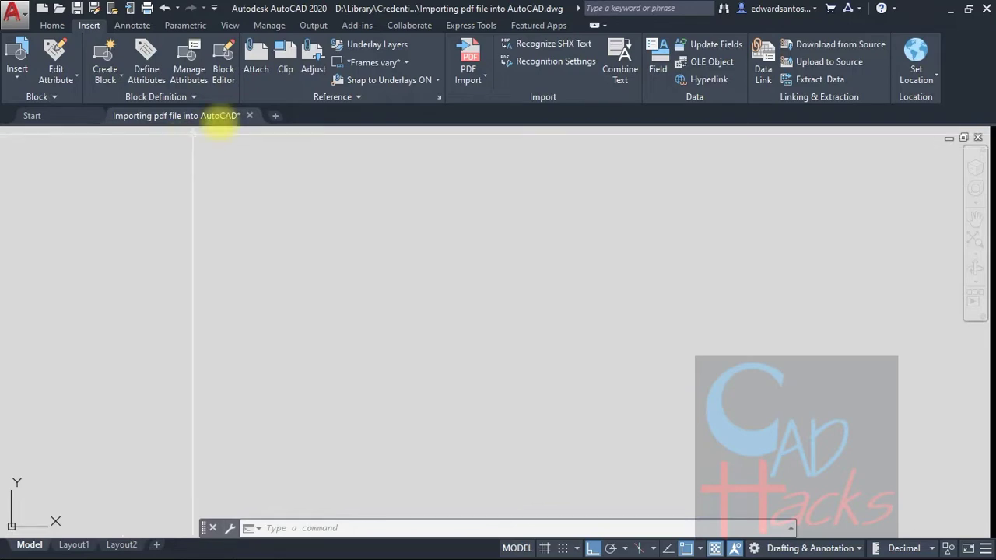
{"action": "left_click", "coordinate": [973, 241]}
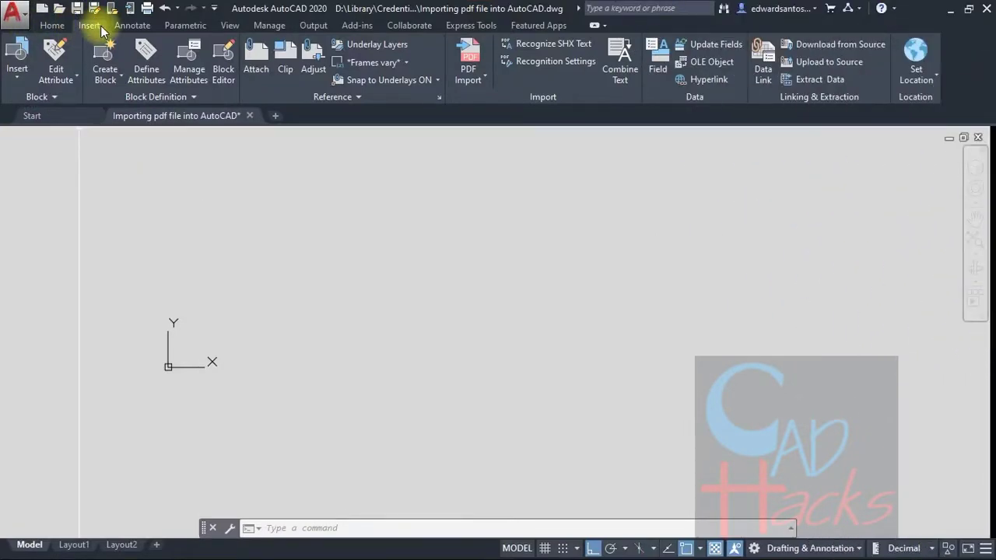
{"action": "left_click", "coordinate": [35, 24]}
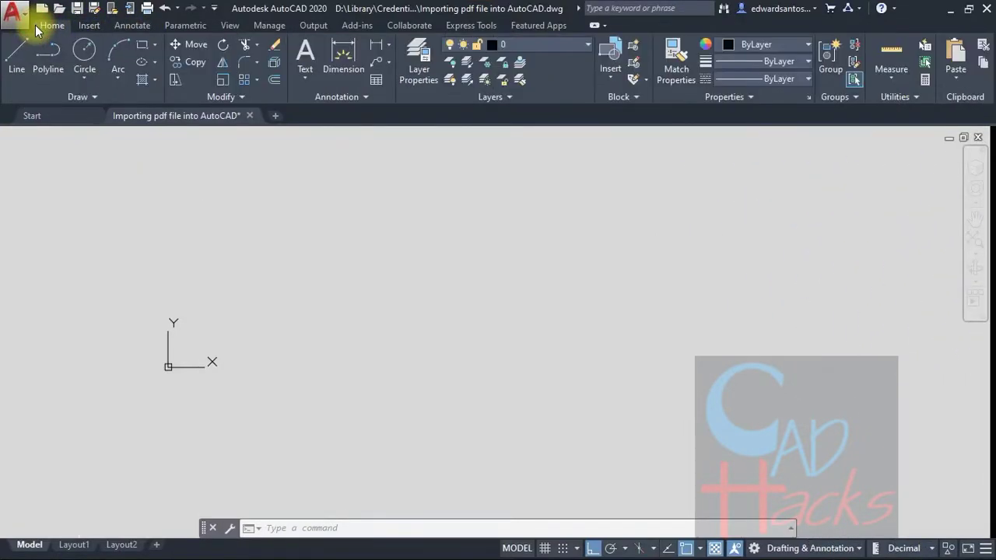
{"action": "left_click", "coordinate": [83, 26]}
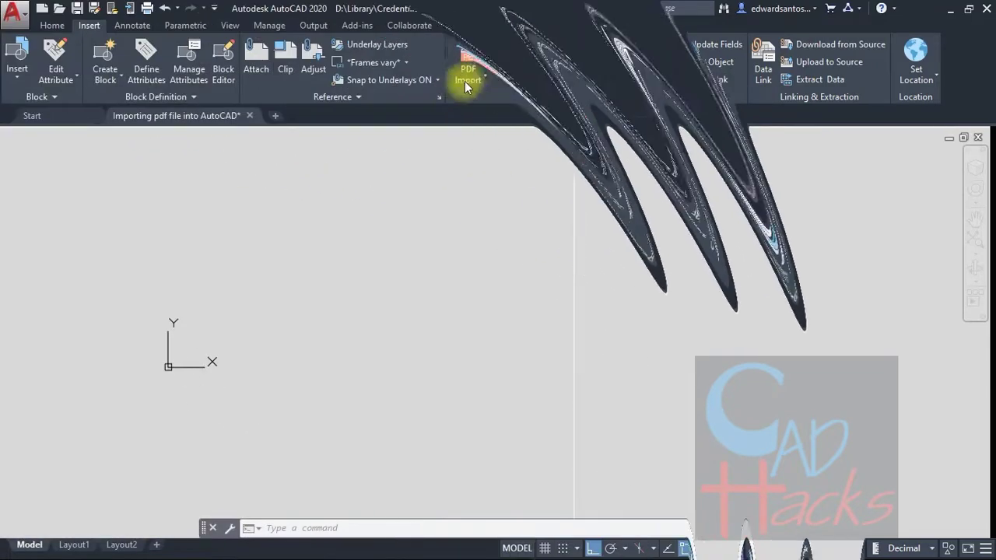
- Load '3 Bedroomed Layout Plan' from the Desktop into PDF Import and open its Options
{"action": "left_click", "coordinate": [469, 76]}
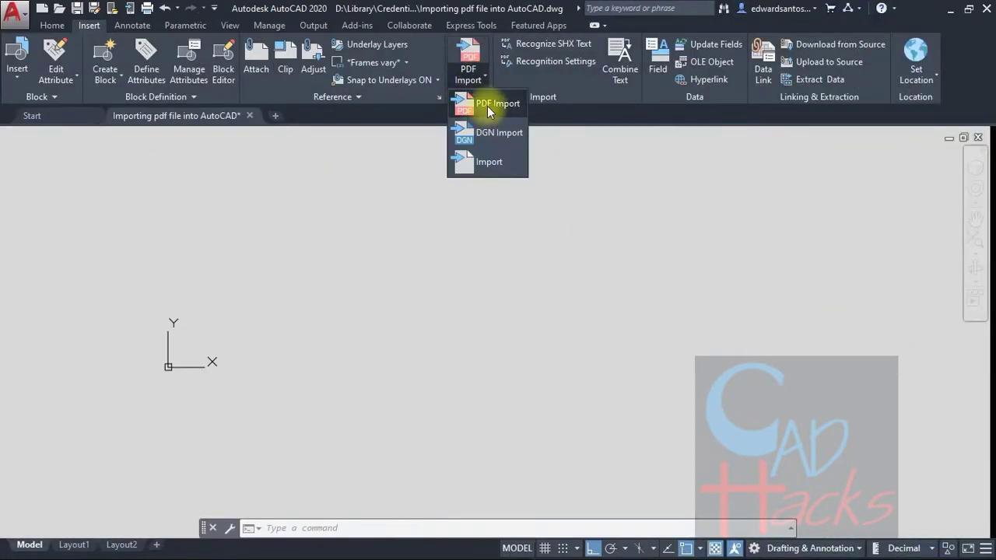
{"action": "left_click", "coordinate": [486, 106]}
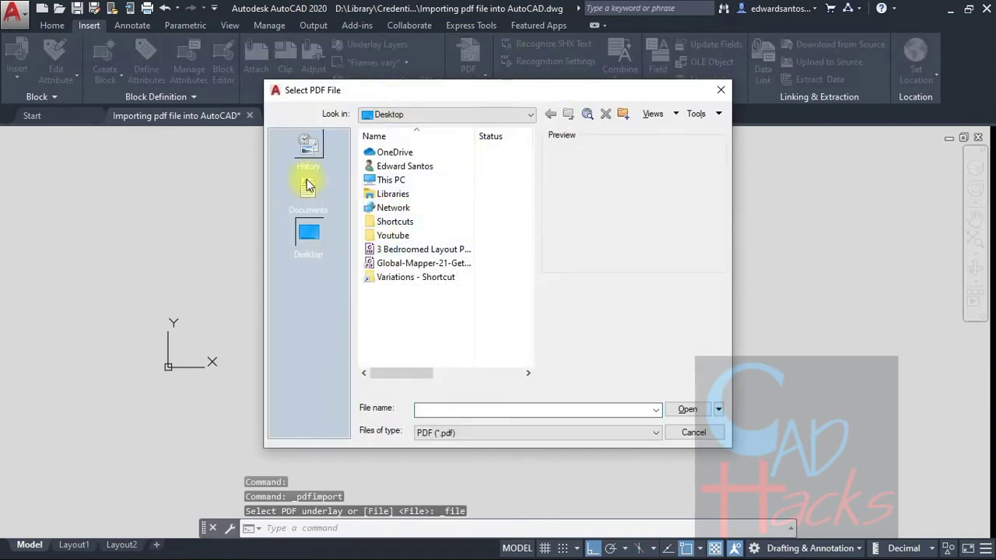
{"action": "left_click", "coordinate": [308, 237]}
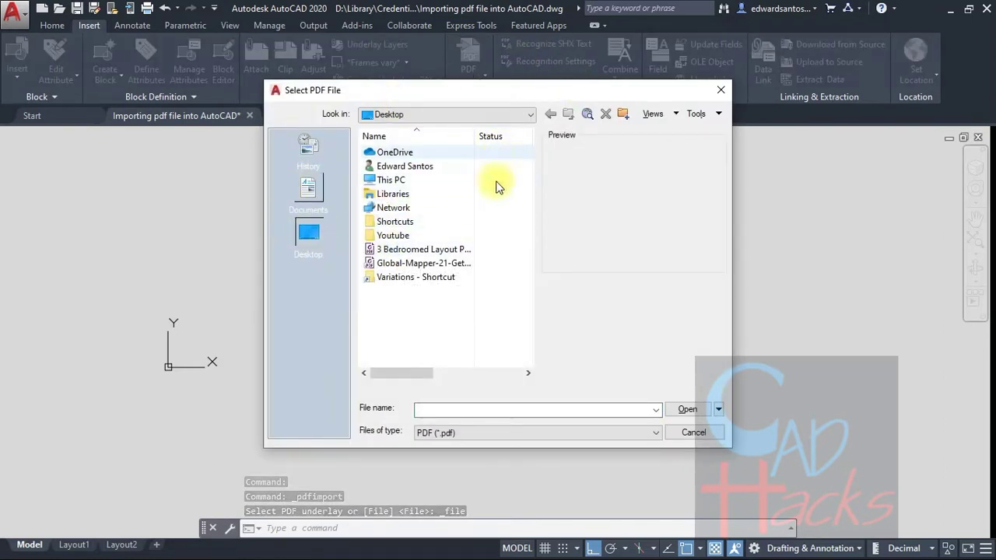
{"action": "left_click", "coordinate": [405, 250]}
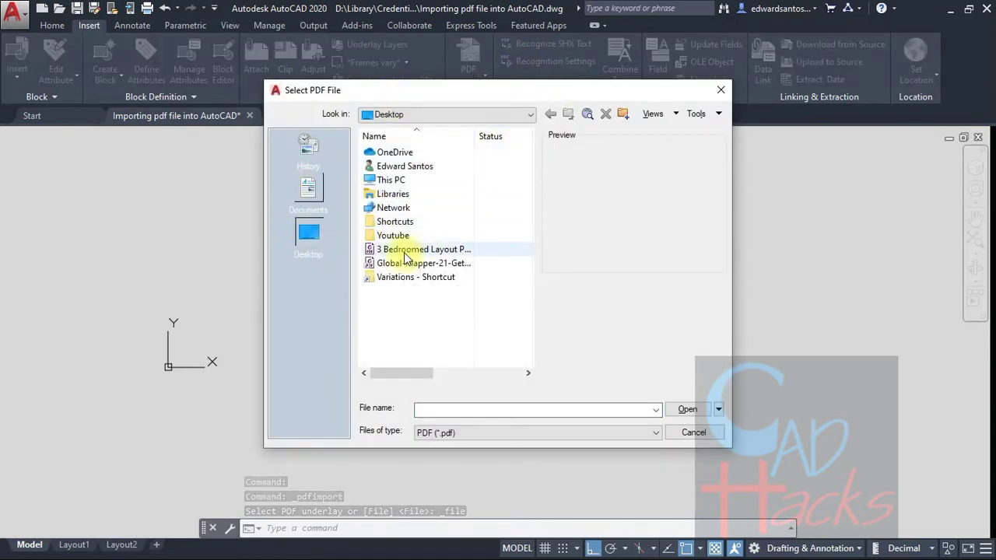
{"action": "left_click", "coordinate": [689, 410]}
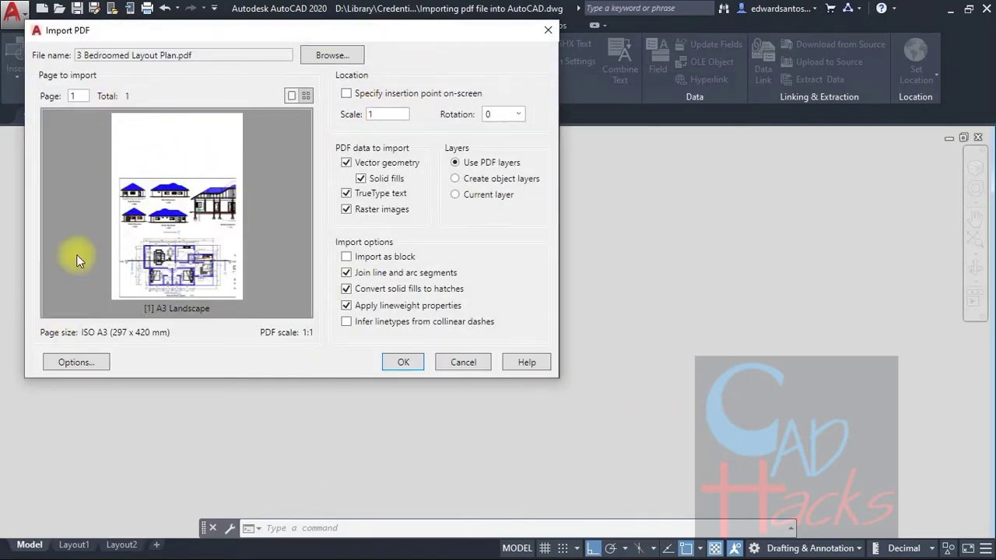
{"action": "left_click", "coordinate": [77, 364]}
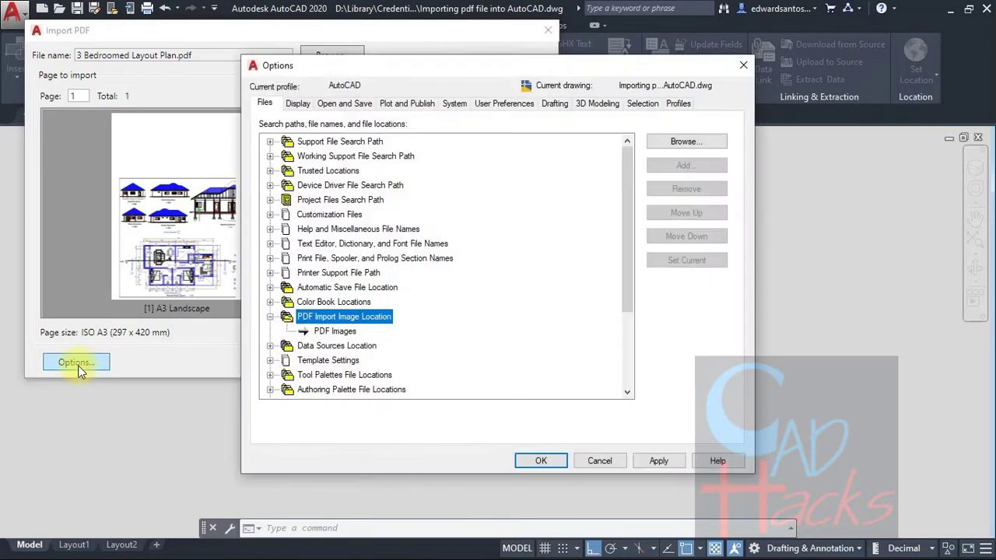
- Look through every Options tab from Display to Profiles, return to Files, and confirm
{"action": "left_click", "coordinate": [296, 107]}
{"action": "left_click", "coordinate": [342, 103]}
{"action": "left_click", "coordinate": [385, 104]}
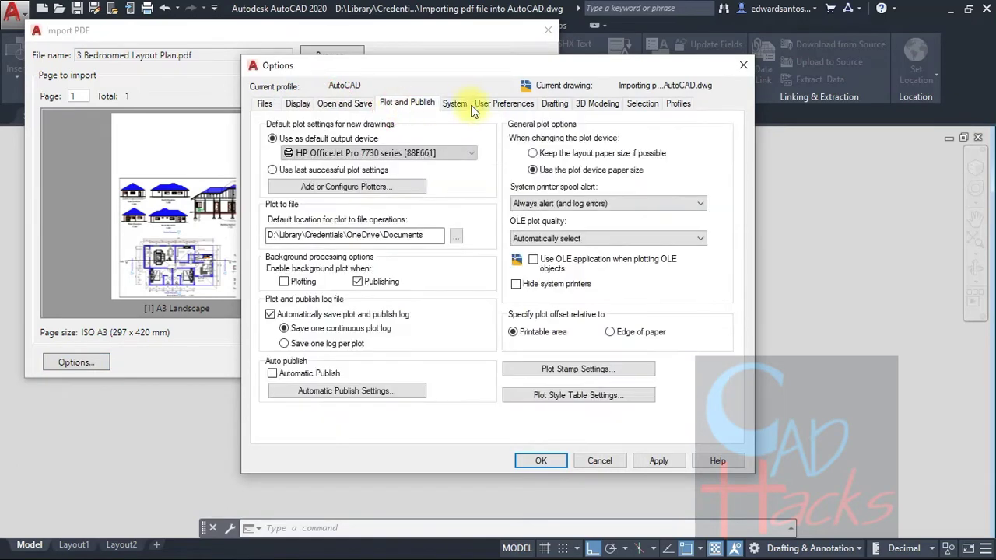
{"action": "left_click", "coordinate": [457, 104]}
{"action": "left_click", "coordinate": [501, 104]}
{"action": "left_click", "coordinate": [555, 104]}
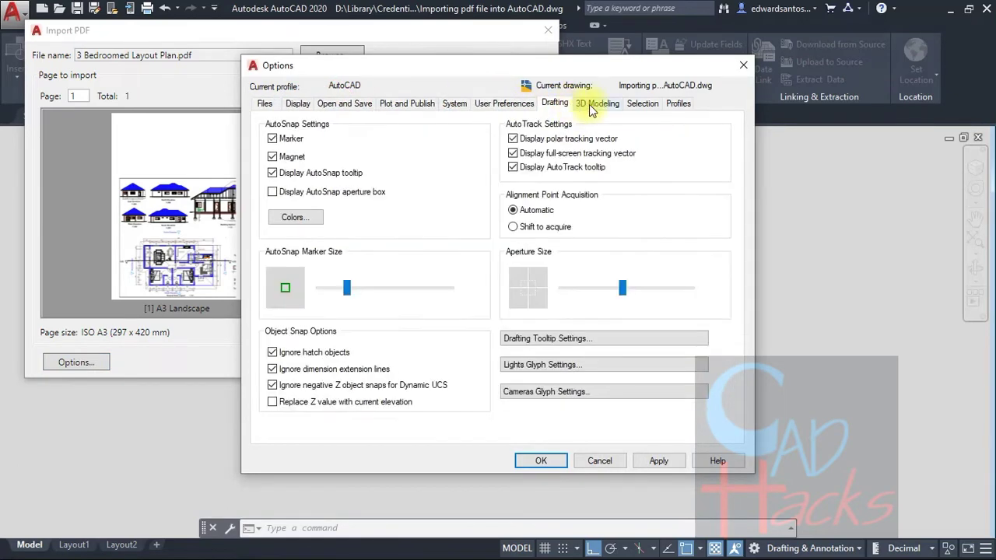
{"action": "left_click", "coordinate": [592, 106]}
{"action": "left_click", "coordinate": [642, 104]}
{"action": "left_click", "coordinate": [677, 104]}
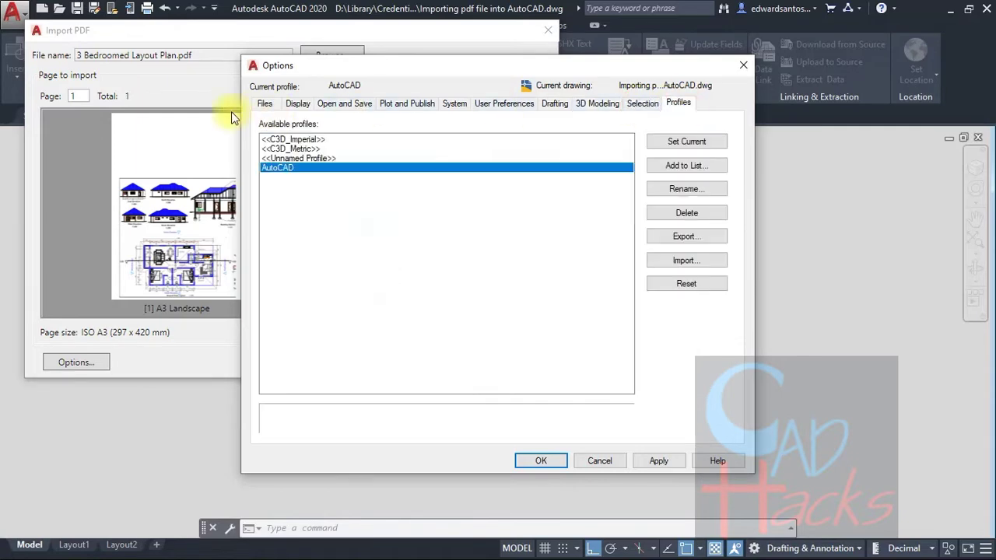
{"action": "left_click", "coordinate": [265, 106]}
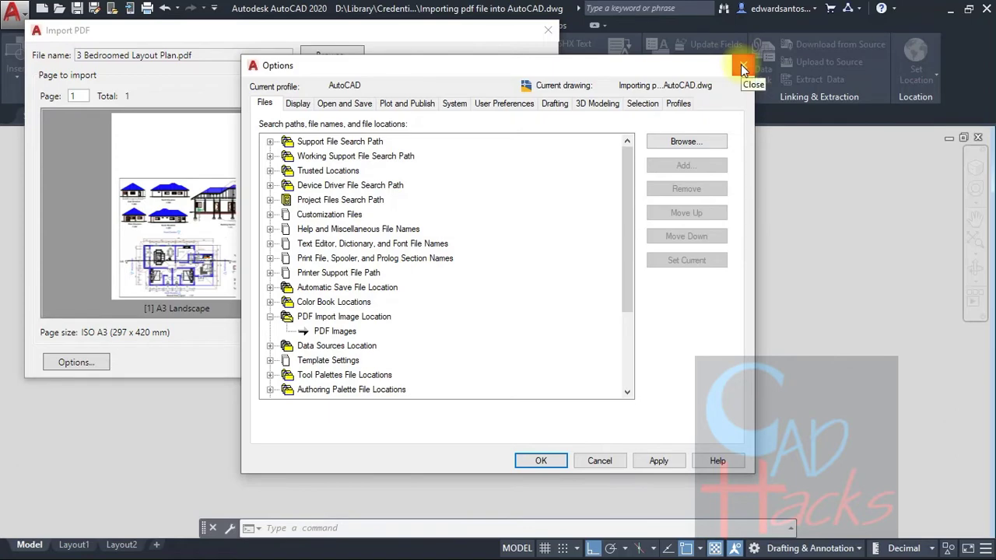
{"action": "left_click", "coordinate": [542, 461]}
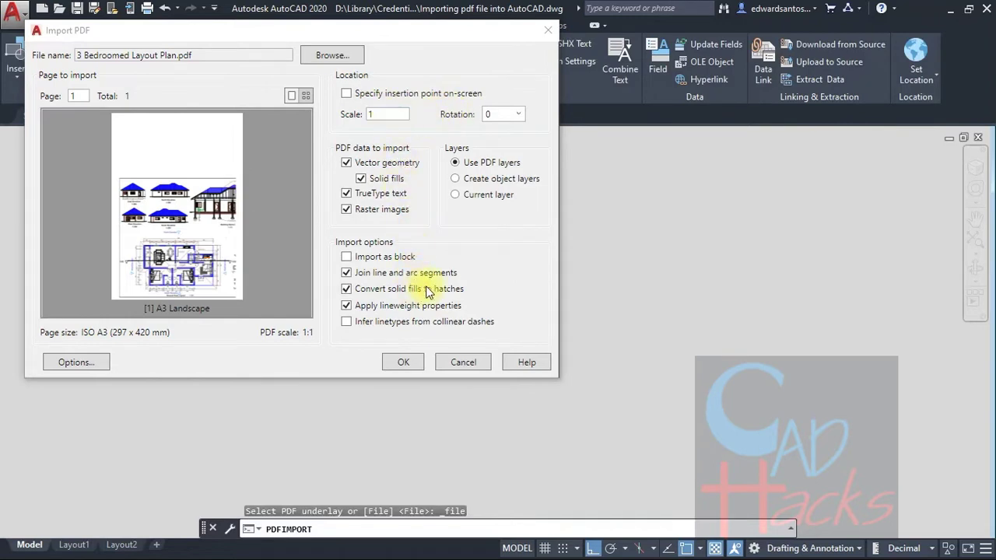
{"action": "mouse_move", "coordinate": [501, 179]}
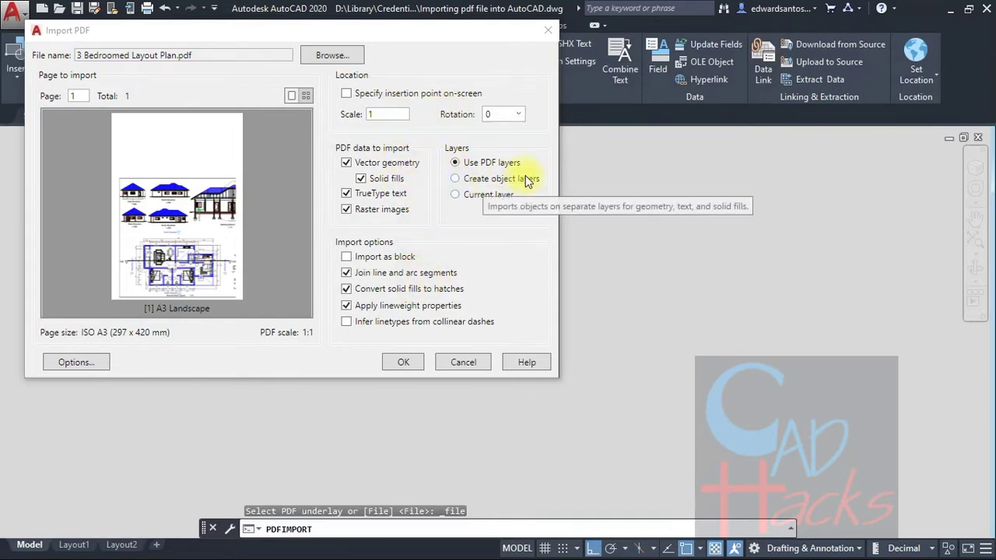
- Import the PDF with the Layers option set to 'Create object layers'
{"action": "left_click", "coordinate": [454, 178]}
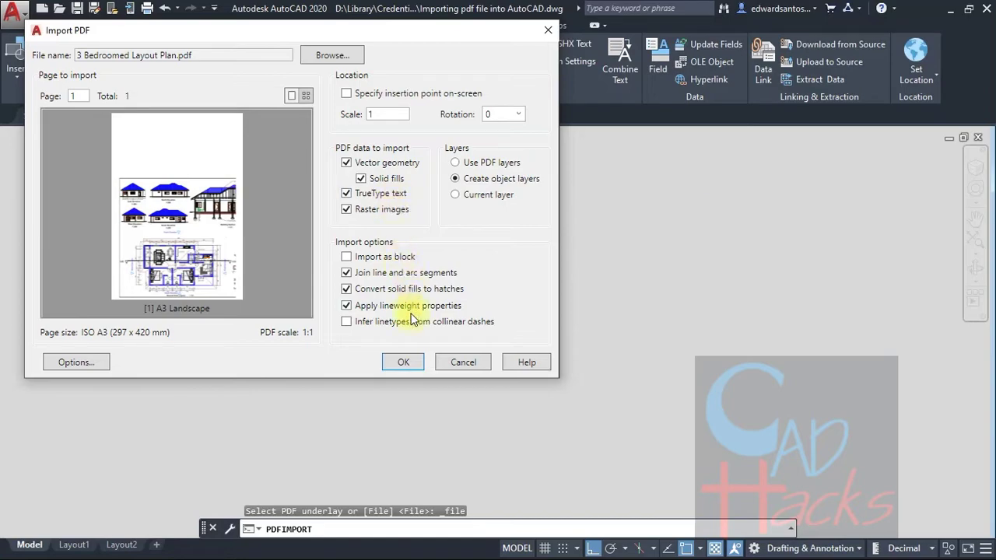
{"action": "left_click", "coordinate": [402, 369]}
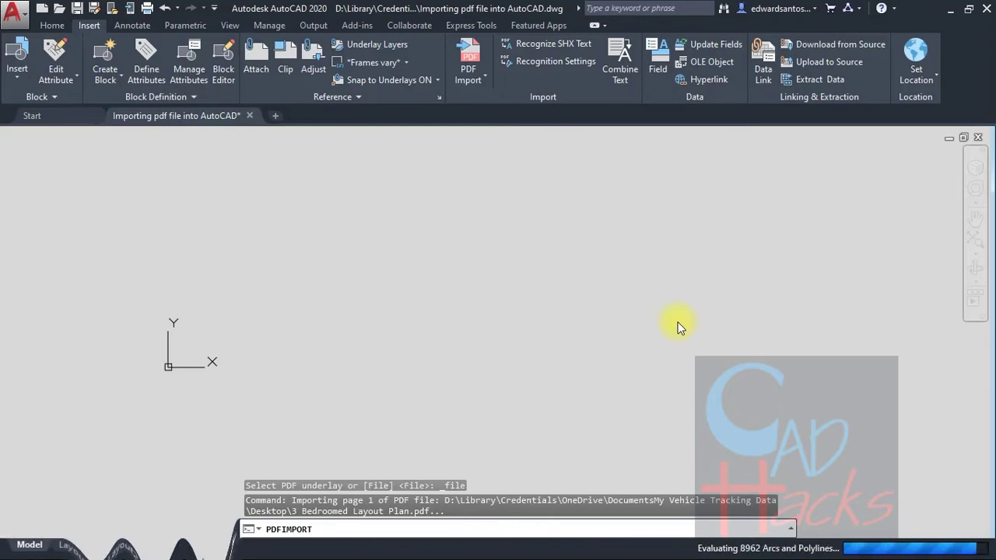
- Once conversion finishes, clear leftover commands with Esc twice and select the balcony outline
{"action": "key", "text": "Escape"}
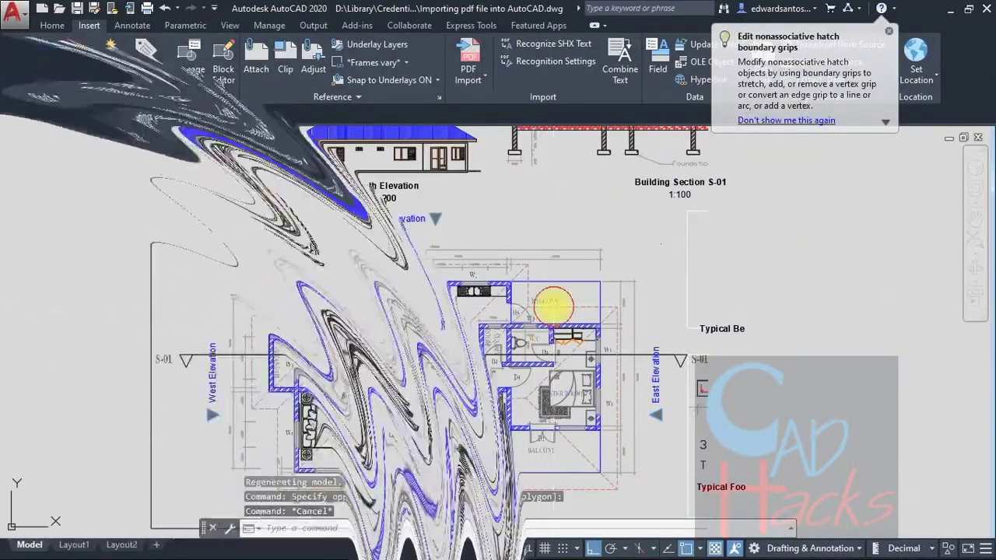
{"action": "key", "text": "Escape"}
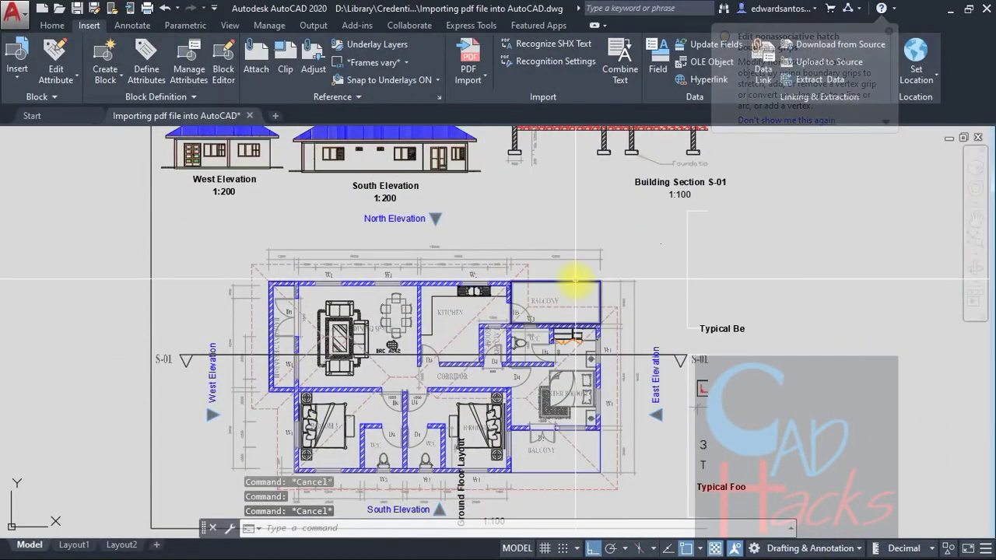
{"action": "left_click", "coordinate": [572, 281]}
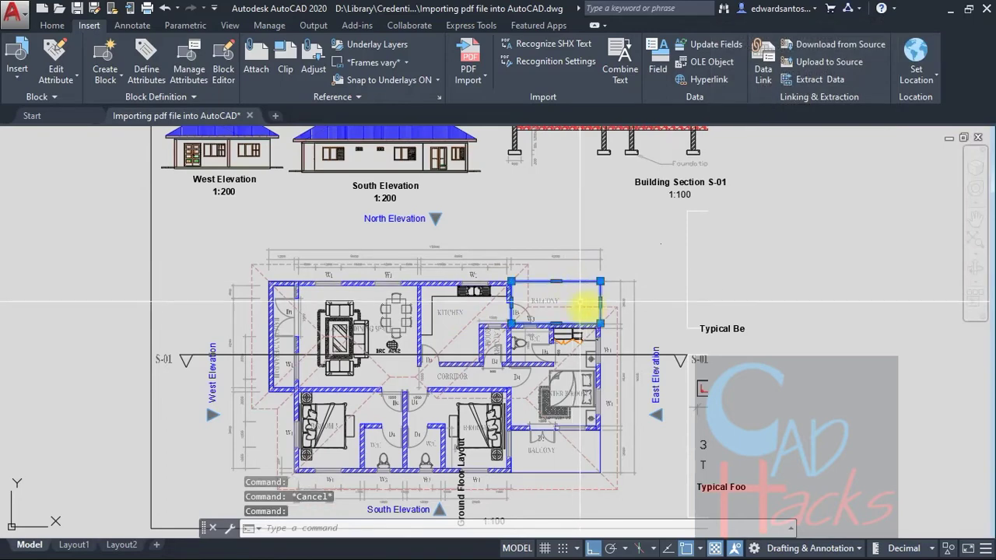
- Deselect the balcony outline and zoom to the extents of the imported drawing
{"action": "key", "text": "Escape"}
{"action": "scroll", "coordinate": [509, 340], "scroll_direction": "down", "scroll_amount": 2}
{"action": "scroll", "coordinate": [599, 311], "scroll_direction": "down", "scroll_amount": 4}
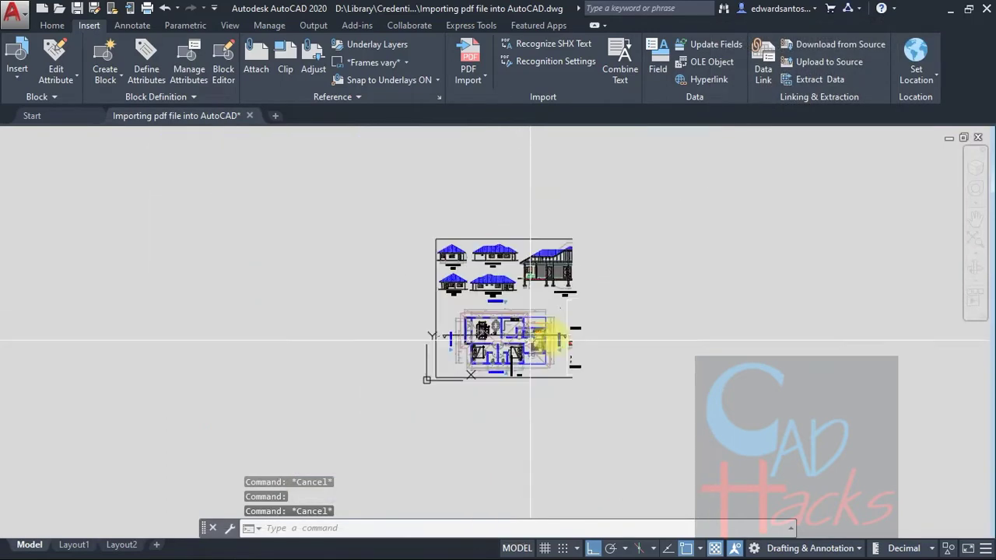
{"action": "left_click", "coordinate": [979, 243]}
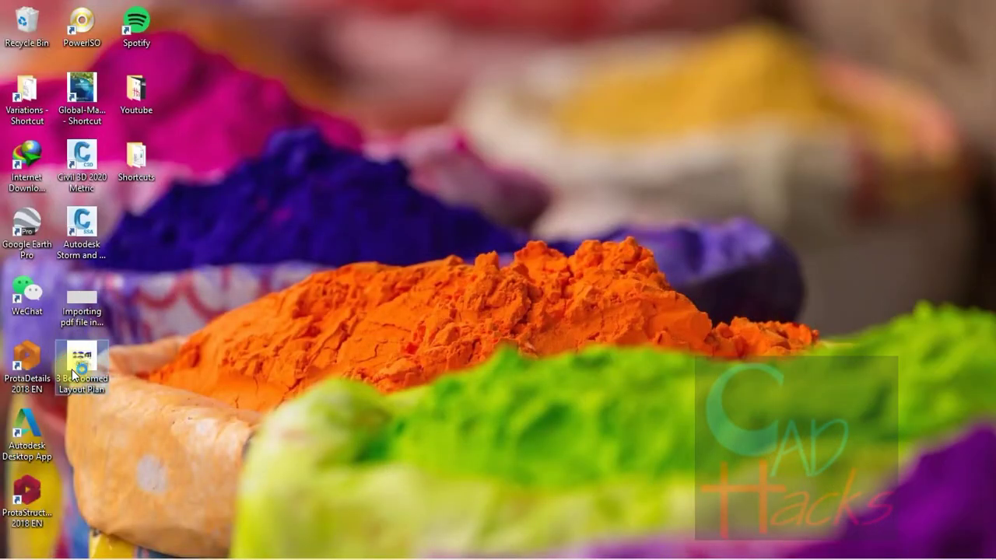
- Reopen the layout plan PDF in a restored-down Foxit window moved to the left
{"action": "double_click", "coordinate": [74, 375]}
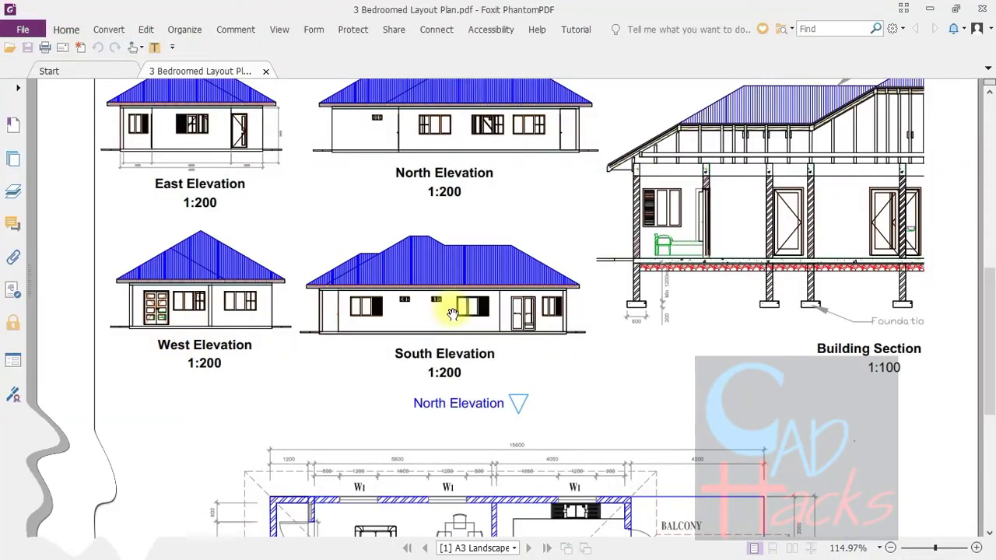
{"action": "key", "text": "super+Down"}
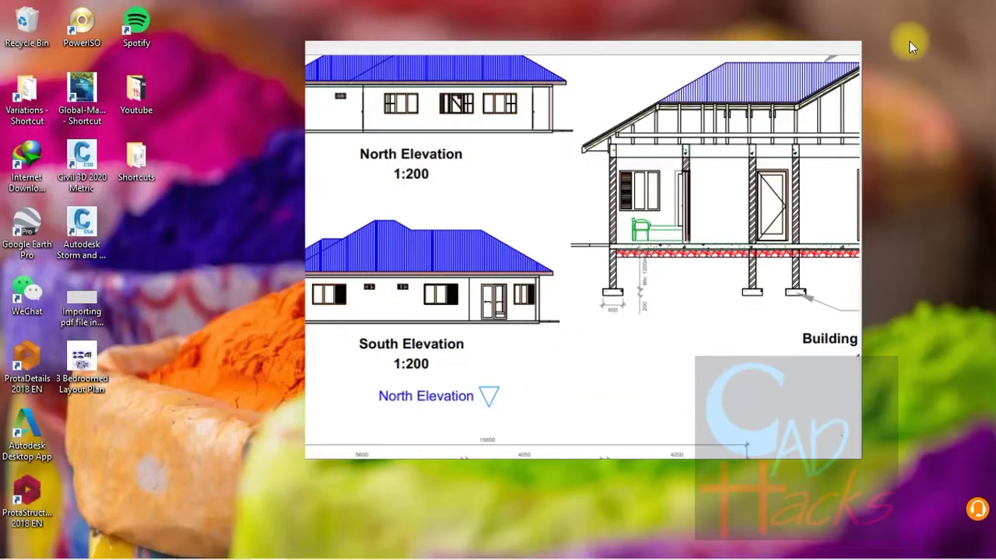
{"action": "left_click_drag", "start_coordinate": [716, 70], "coordinate": [395, 59]}
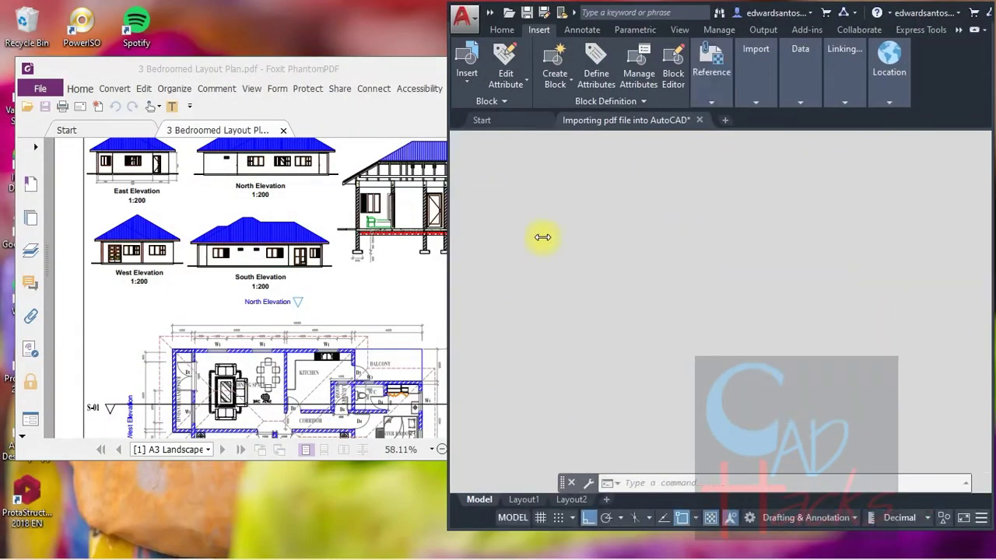
- Size the PDF window beside AutoCAD, pan to its floor plan for comparison, then close it
{"action": "left_click_drag", "start_coordinate": [531, 233], "coordinate": [761, 255]}
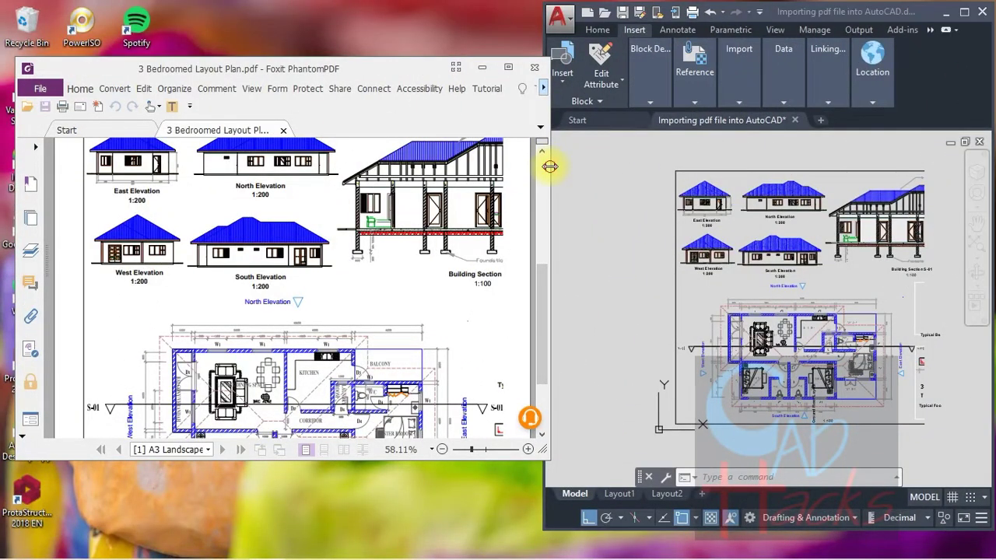
{"action": "left_click_drag", "start_coordinate": [550, 166], "coordinate": [460, 168]}
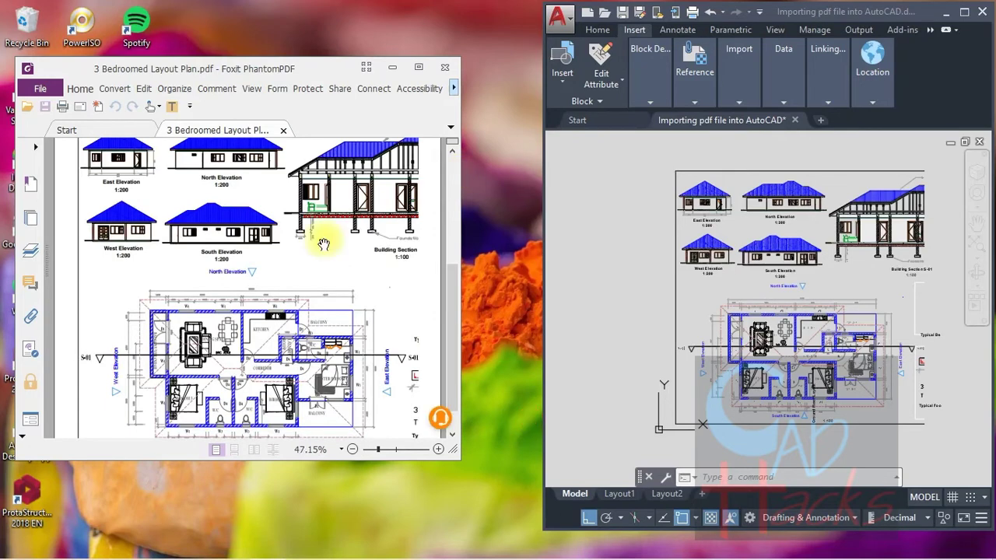
{"action": "scroll", "coordinate": [322, 245], "scroll_direction": "up", "scroll_amount": 2}
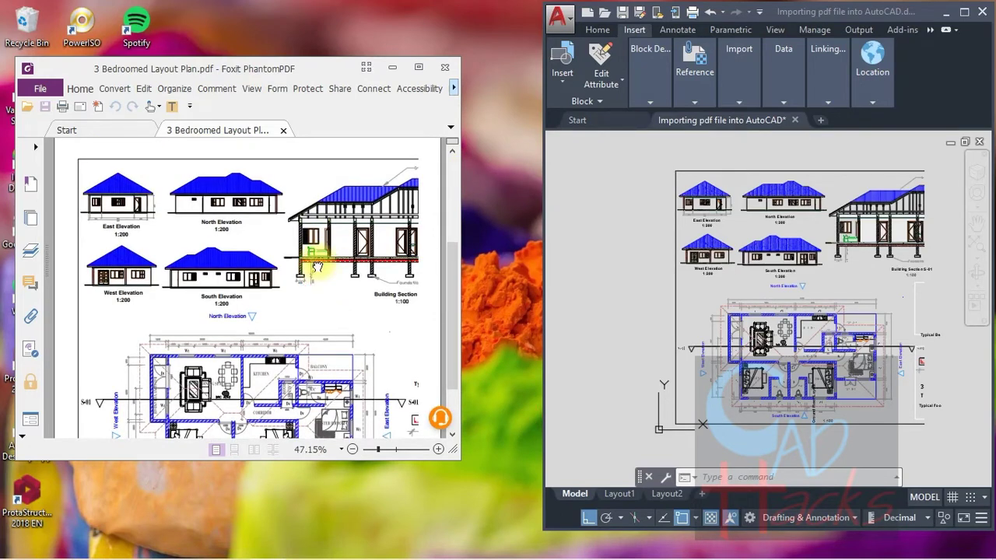
{"action": "left_click_drag", "start_coordinate": [319, 276], "coordinate": [319, 248]}
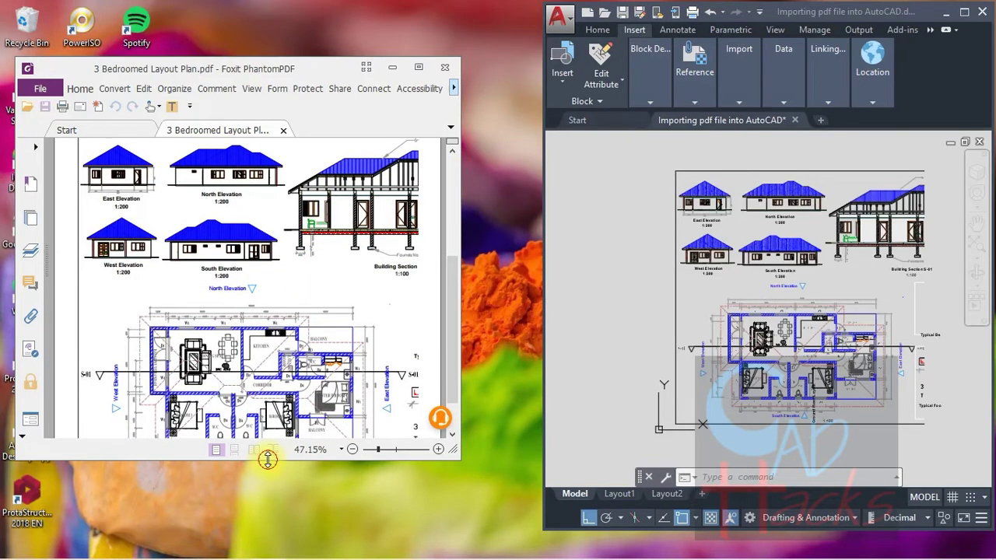
{"action": "left_click_drag", "start_coordinate": [267, 460], "coordinate": [270, 534]}
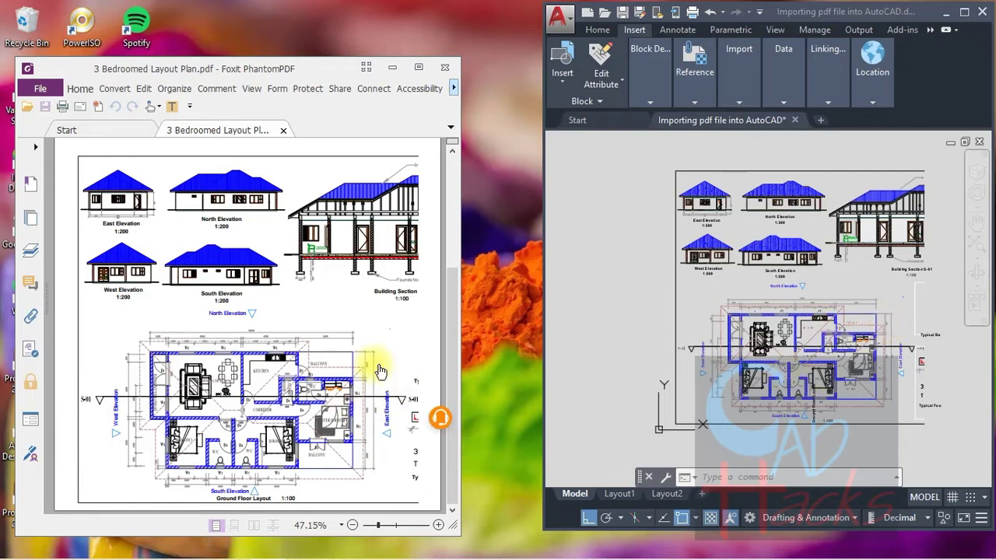
{"action": "left_click", "coordinate": [445, 70]}
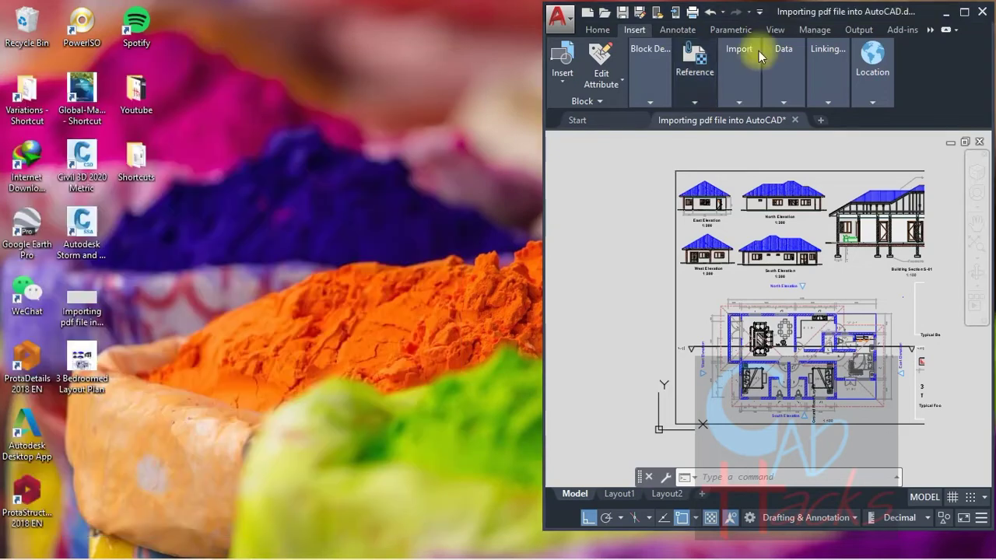
- Maximize AutoCAD and zoom to the floor plan's top dimension strings and lounge area
{"action": "left_click", "coordinate": [964, 18]}
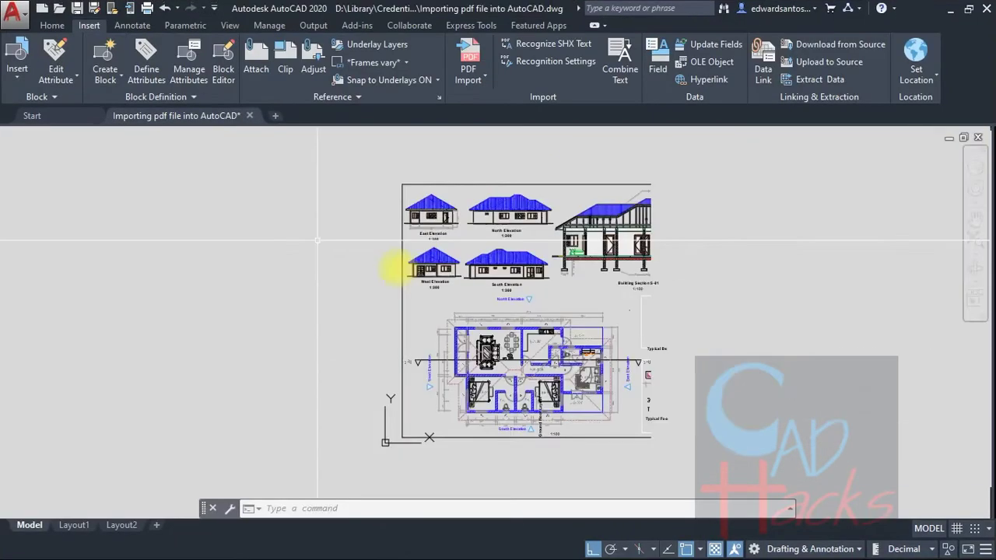
{"action": "scroll", "coordinate": [533, 333], "scroll_direction": "up", "scroll_amount": 7}
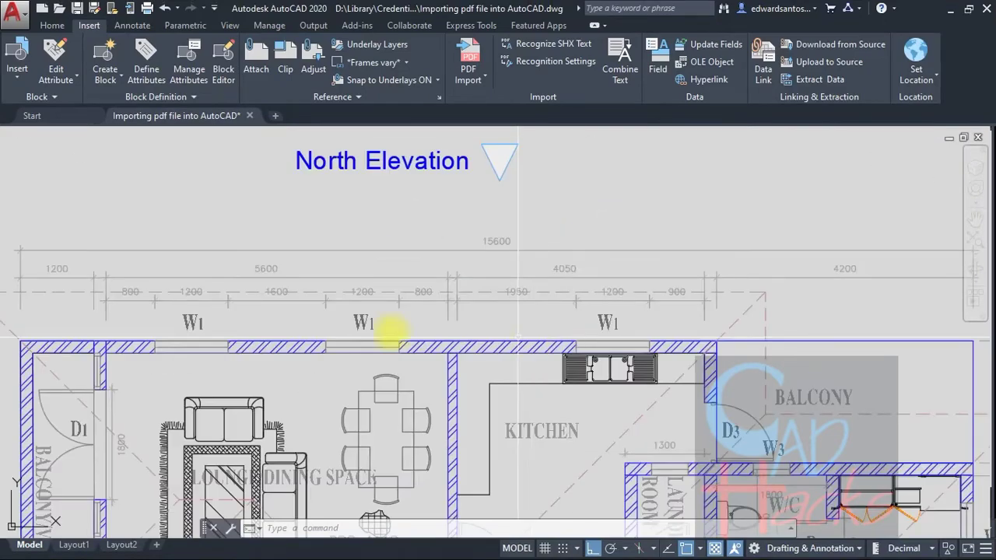
{"action": "scroll", "coordinate": [389, 329], "scroll_direction": "down", "scroll_amount": 2}
{"action": "scroll", "coordinate": [467, 329], "scroll_direction": "down", "scroll_amount": 2}
{"action": "scroll", "coordinate": [304, 341], "scroll_direction": "up", "scroll_amount": 5}
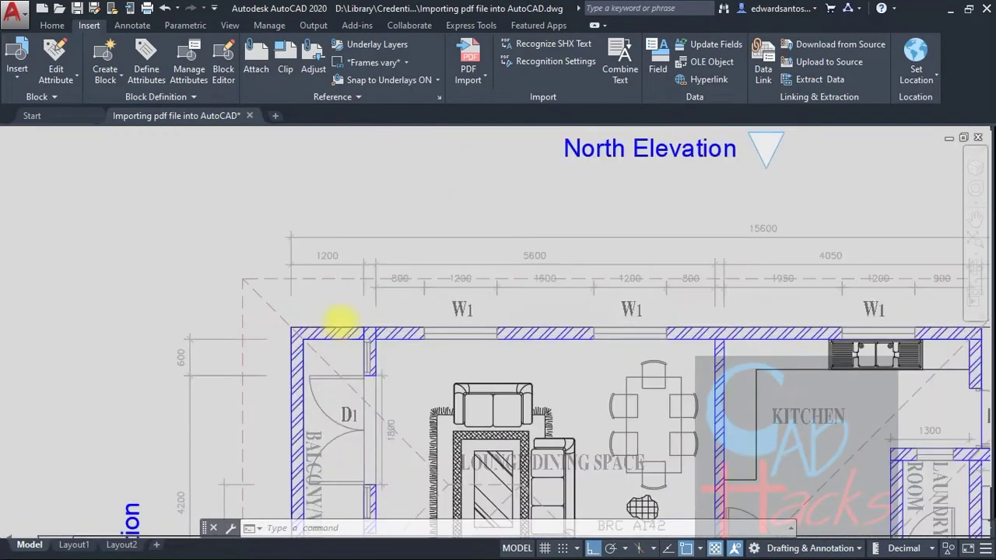
{"action": "scroll", "coordinate": [334, 318], "scroll_direction": "up", "scroll_amount": 2}
{"action": "scroll", "coordinate": [261, 317], "scroll_direction": "down", "scroll_amount": 3}
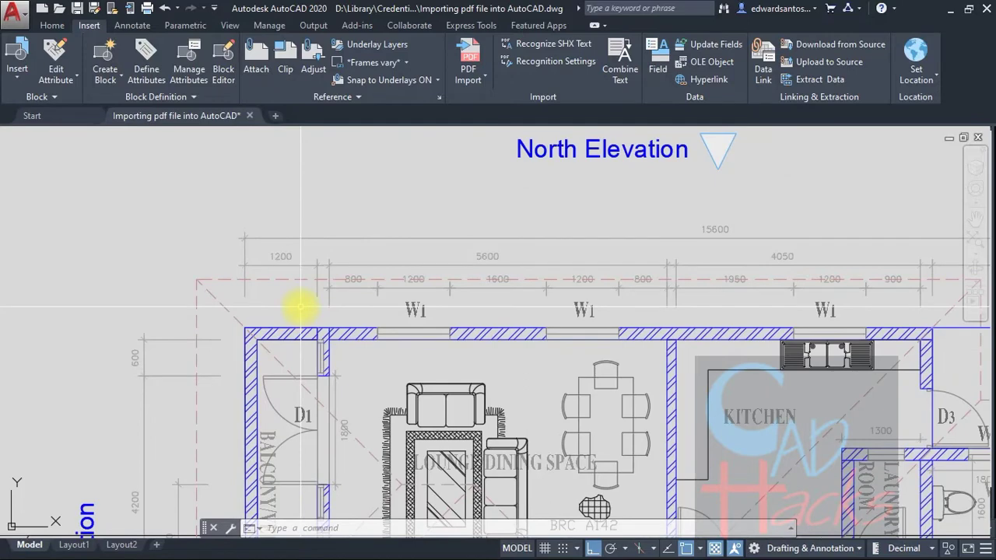
{"action": "left_click", "coordinate": [53, 27]}
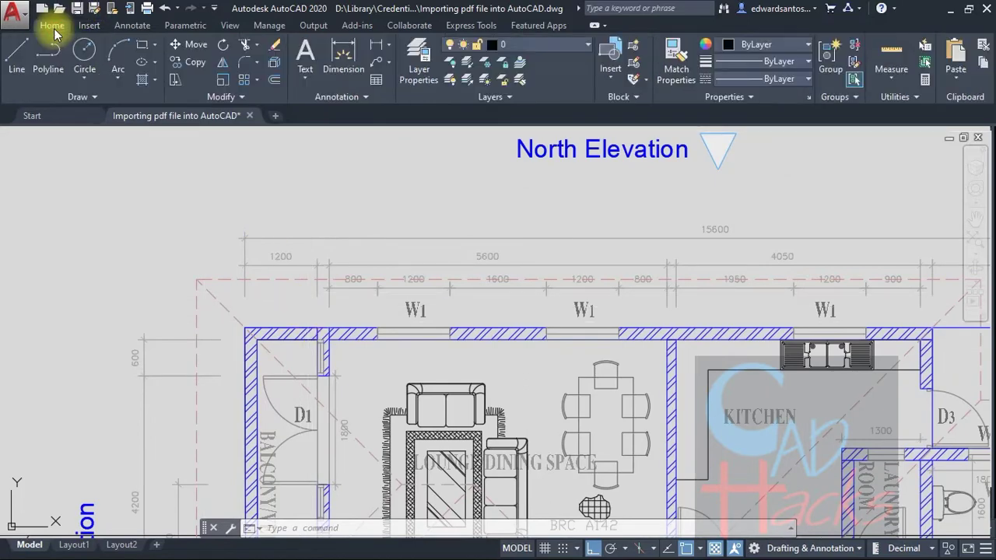
- Measure the 1200 segment with a trial dimension (about 12.0016), then cancel it
{"action": "left_click", "coordinate": [344, 60]}
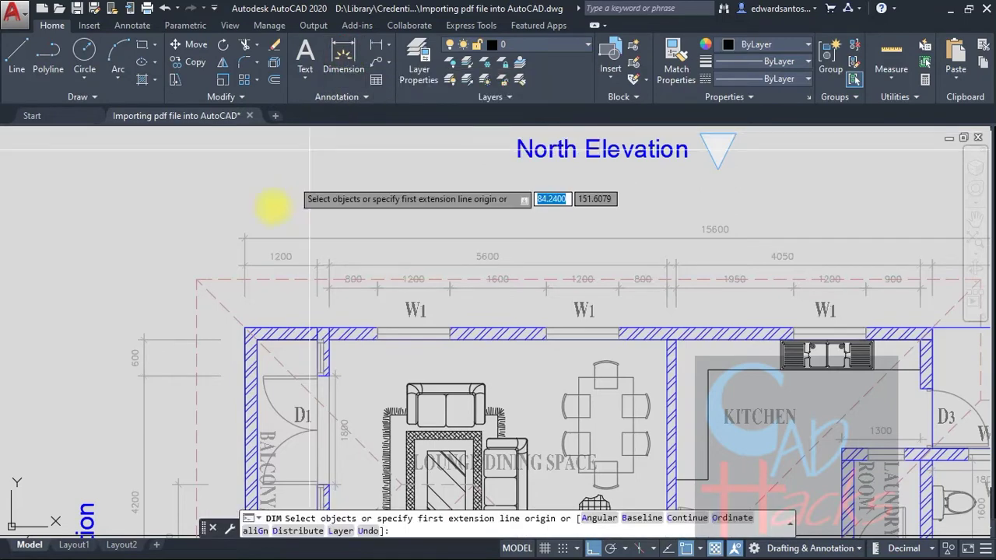
{"action": "scroll", "coordinate": [238, 266], "scroll_direction": "up", "scroll_amount": 2}
{"action": "scroll", "coordinate": [241, 265], "scroll_direction": "up", "scroll_amount": 3}
{"action": "left_click", "coordinate": [239, 264]}
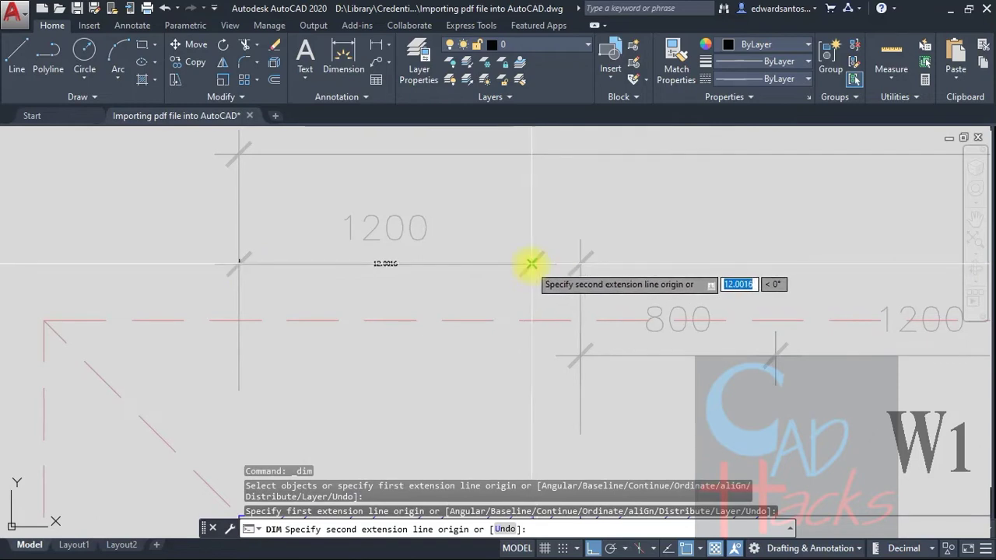
{"action": "scroll", "coordinate": [531, 264], "scroll_direction": "up", "scroll_amount": 2}
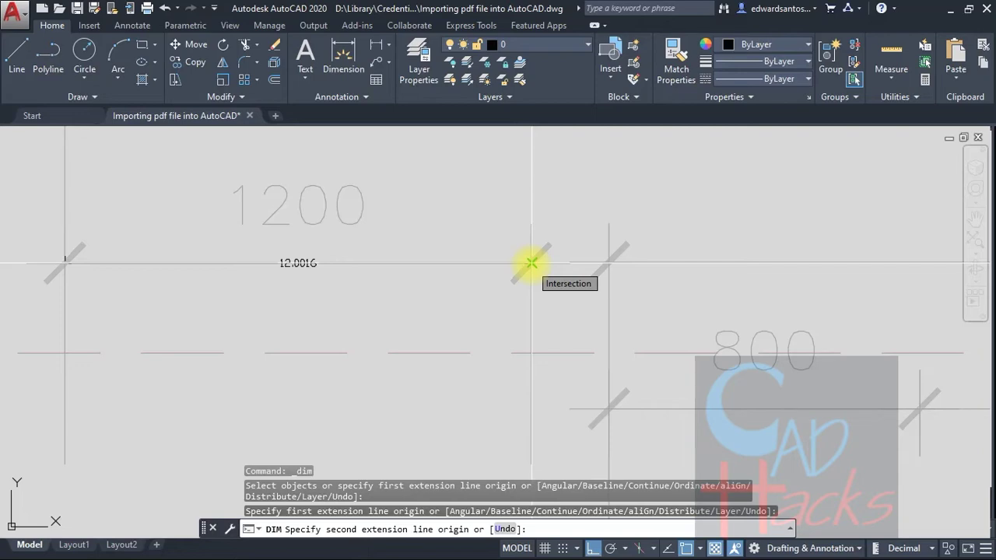
{"action": "key", "text": "Escape"}
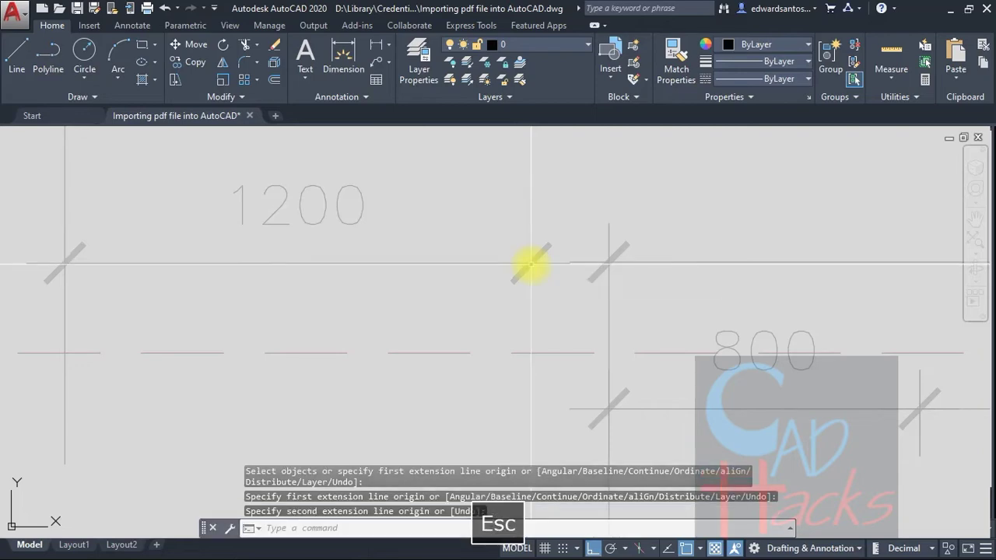
{"action": "scroll", "coordinate": [273, 271], "scroll_direction": "down", "scroll_amount": 3}
- Zoom out until the elevations and the floor plan both fit the viewport
{"action": "scroll", "coordinate": [272, 271], "scroll_direction": "down", "scroll_amount": 3}
{"action": "scroll", "coordinate": [272, 272], "scroll_direction": "down", "scroll_amount": 2}
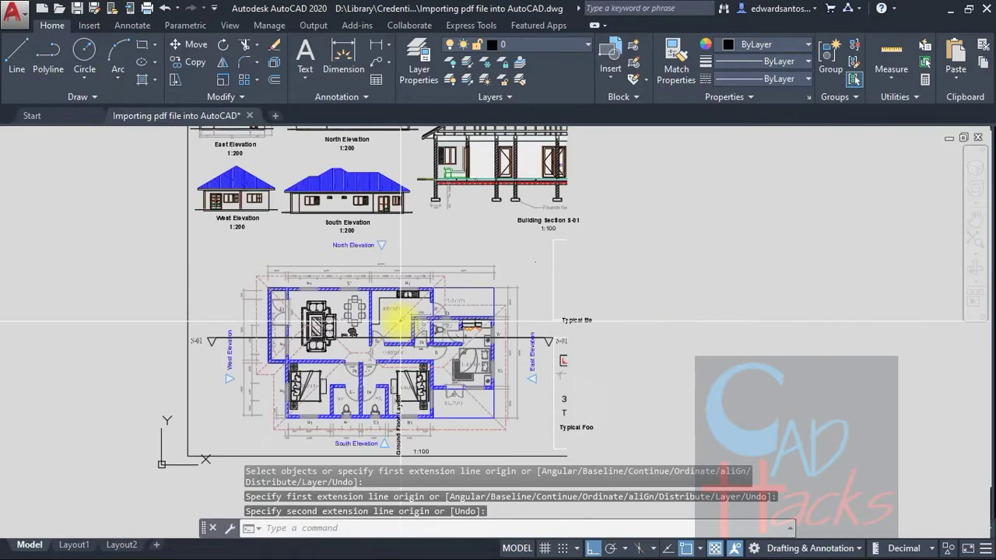
{"action": "scroll", "coordinate": [395, 315], "scroll_direction": "up", "scroll_amount": 5}
{"action": "scroll", "coordinate": [400, 318], "scroll_direction": "down", "scroll_amount": 7}
{"action": "scroll", "coordinate": [406, 328], "scroll_direction": "up", "scroll_amount": 5}
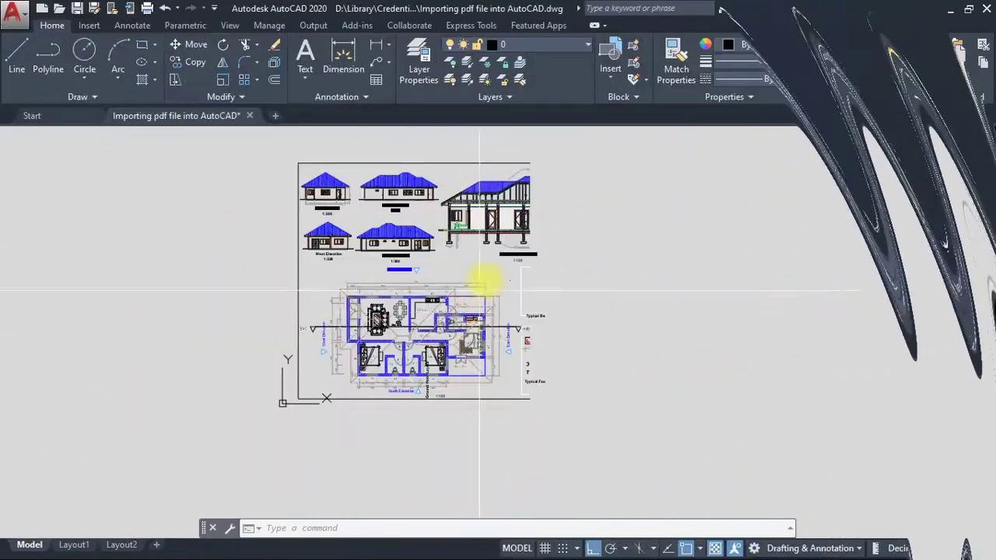
{"action": "scroll", "coordinate": [479, 290], "scroll_direction": "up", "scroll_amount": 2}
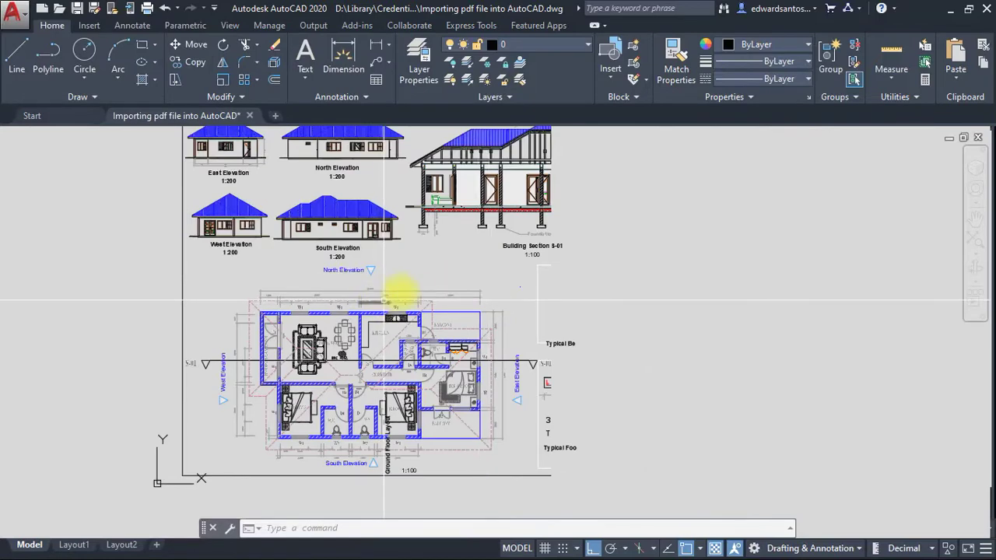
{"action": "scroll", "coordinate": [428, 318], "scroll_direction": "down", "scroll_amount": 2}
{"action": "scroll", "coordinate": [449, 202], "scroll_direction": "up", "scroll_amount": 2}
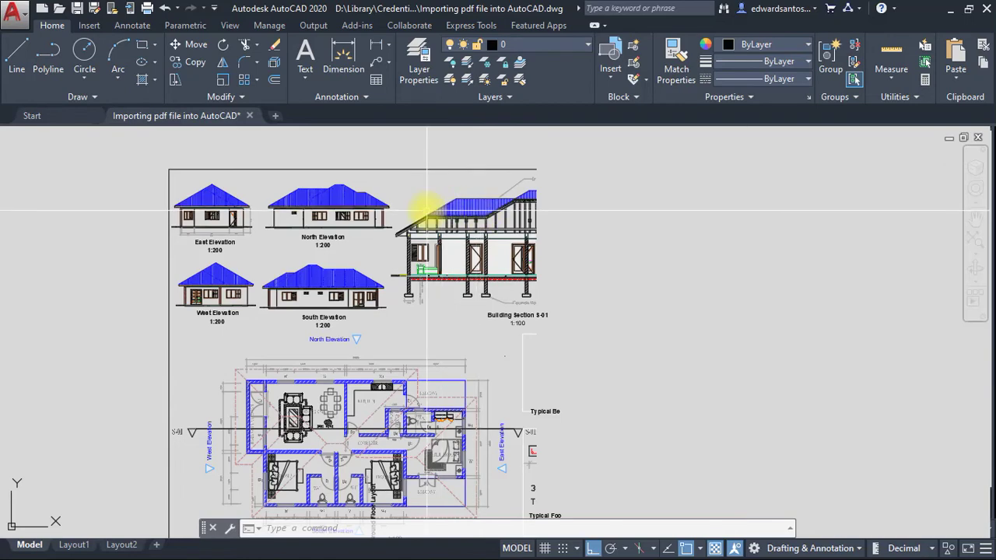
{"action": "scroll", "coordinate": [427, 210], "scroll_direction": "down", "scroll_amount": 2}
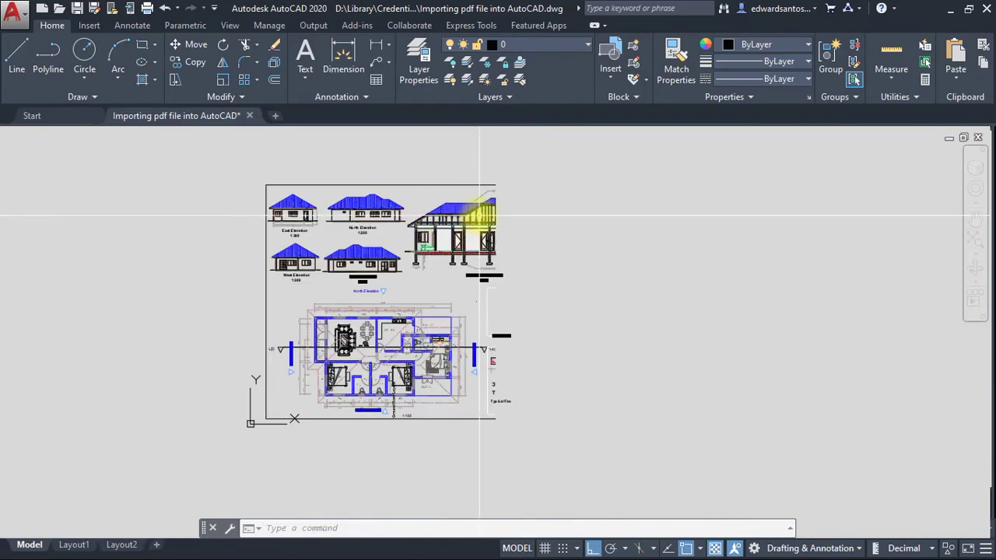